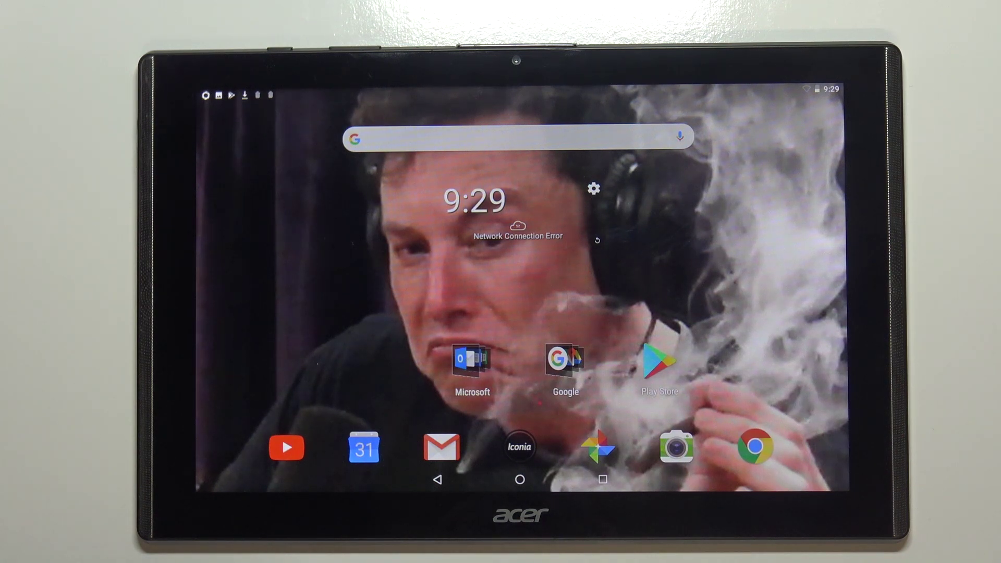
- Swipe to the installed-apps page and launch the Settings app
drag(571, 328, 423, 321)
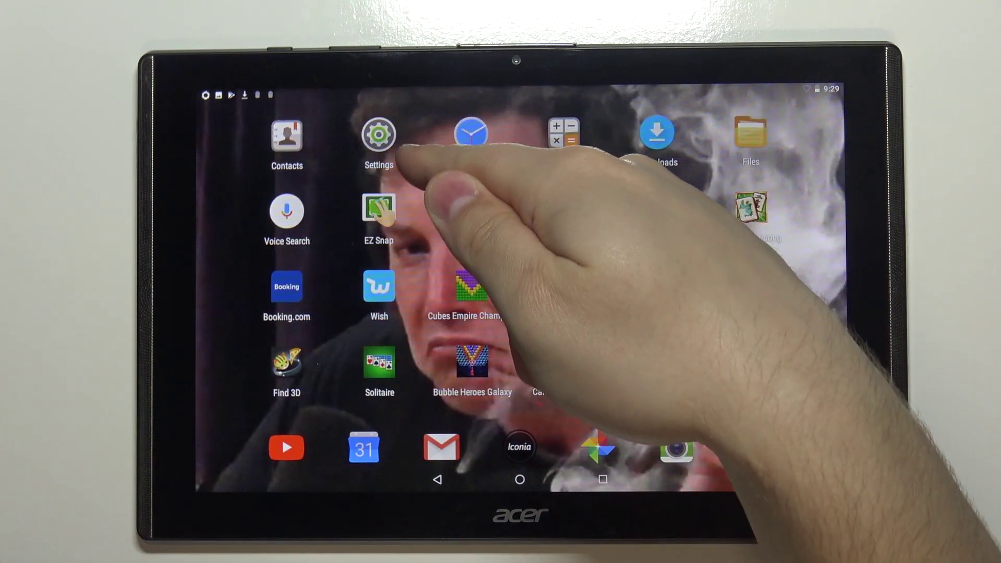
click(379, 135)
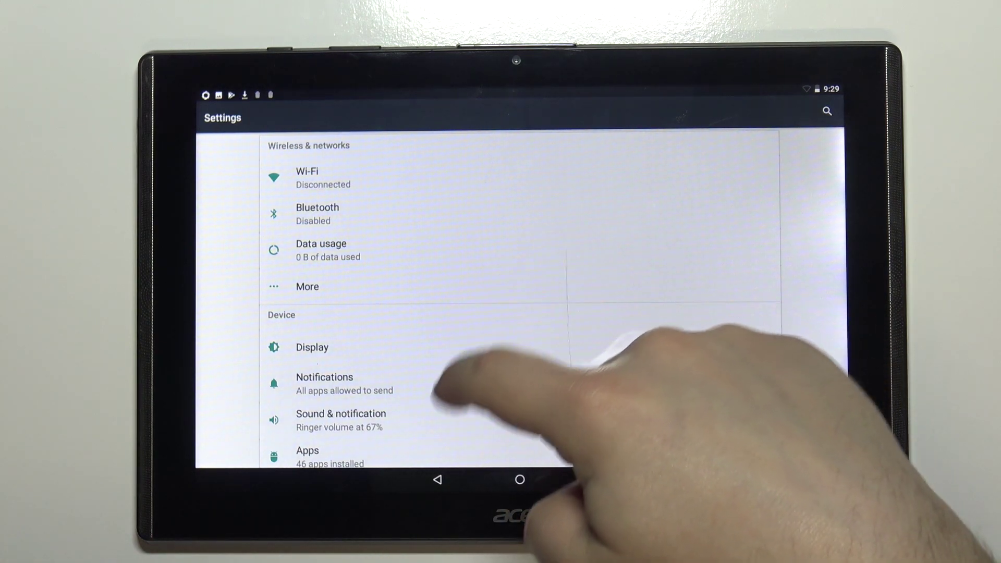
- Leave Sound & notification and return to the main Settings list at the Personal category
click(438, 420)
click(444, 378)
click(438, 479)
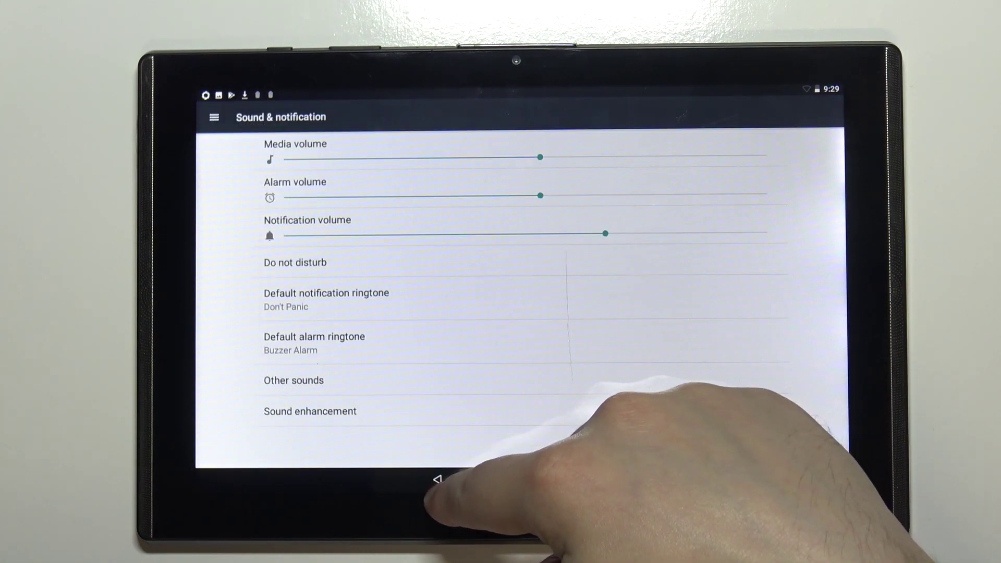
click(437, 479)
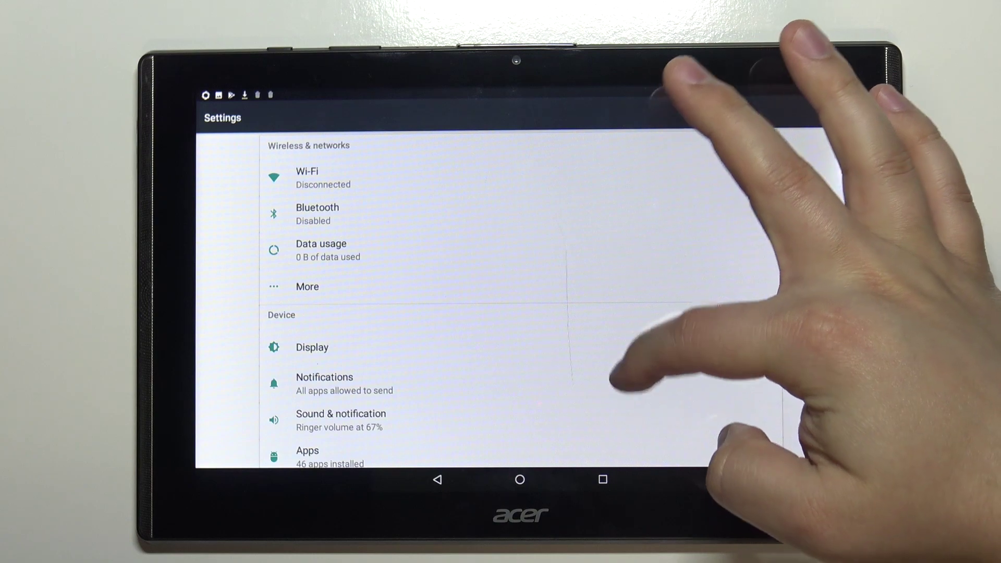
scroll(649, 314, down, 3)
scroll(657, 281, down, 3)
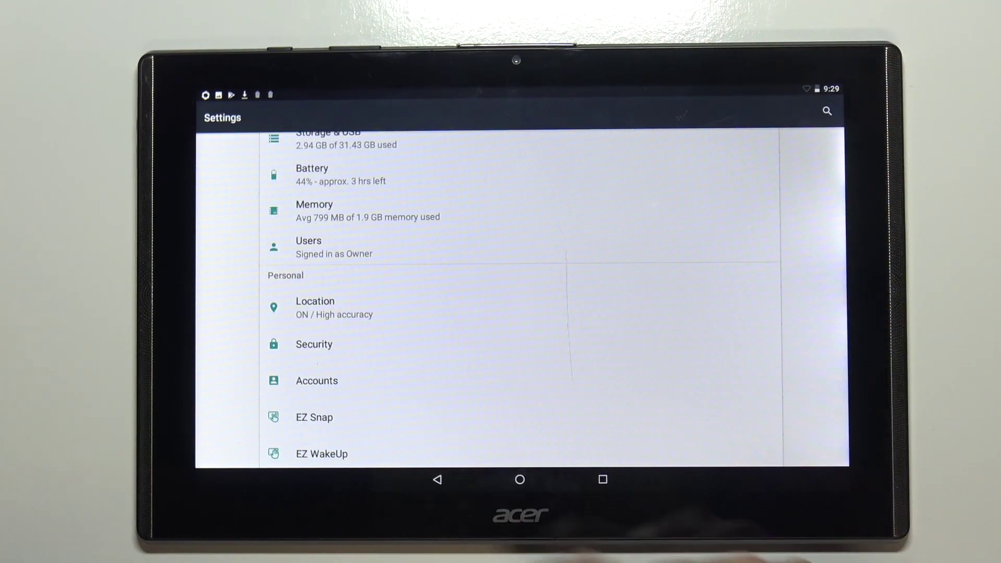
- Open the Security page, where Device administration's Unknown sources is still off
click(336, 344)
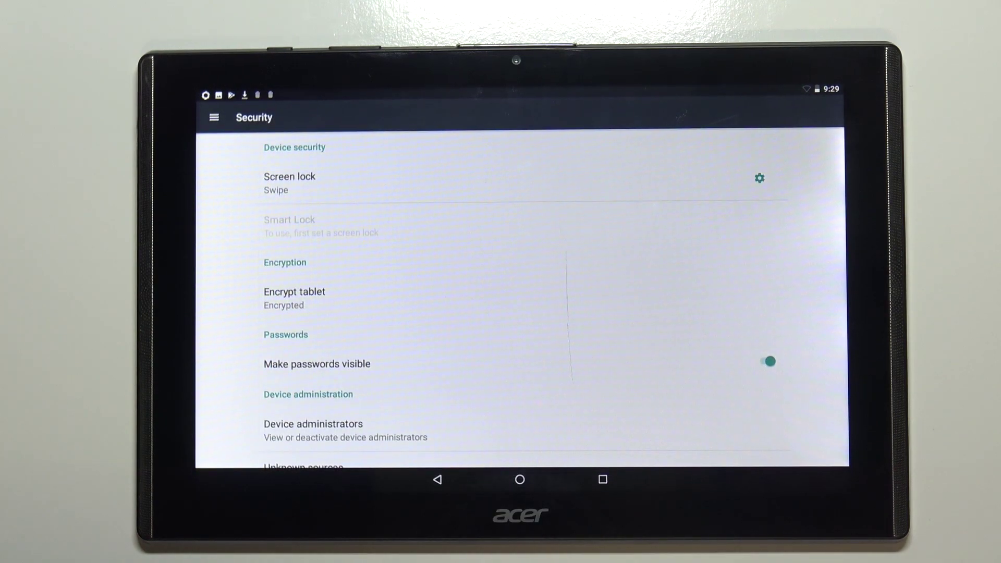
scroll(571, 391, down, 3)
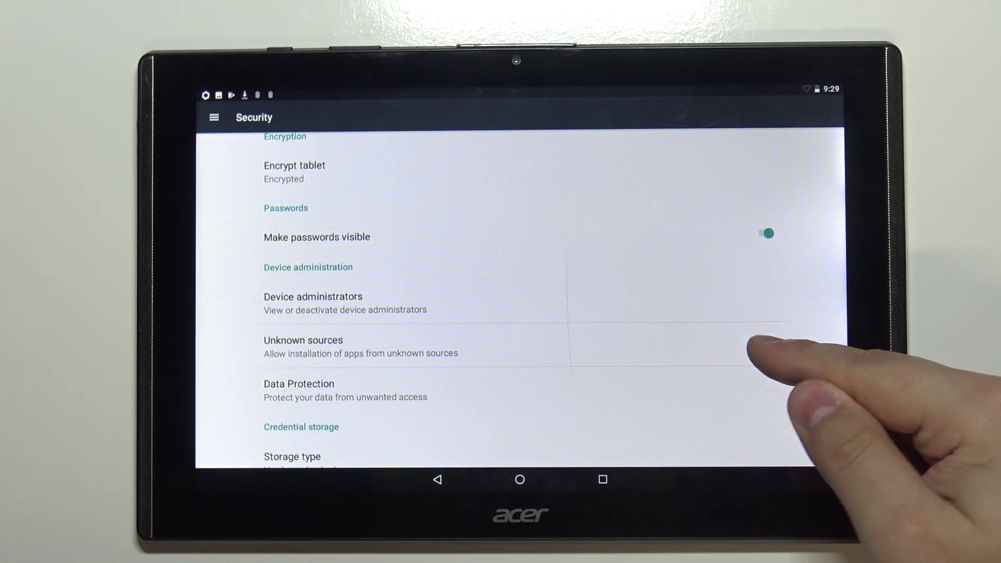
- Switch on Unknown sources and accept the risk warning with OK
click(771, 345)
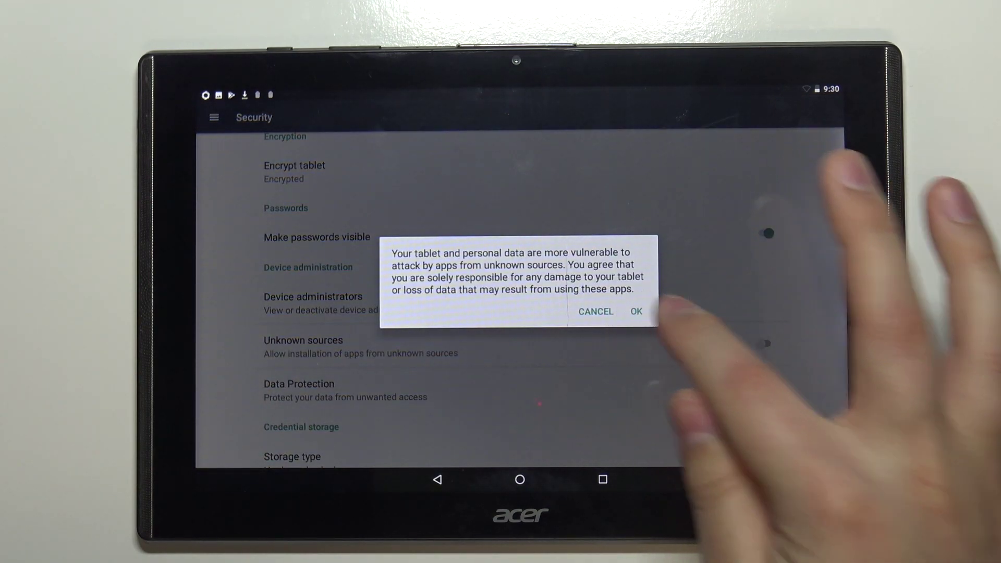
click(635, 311)
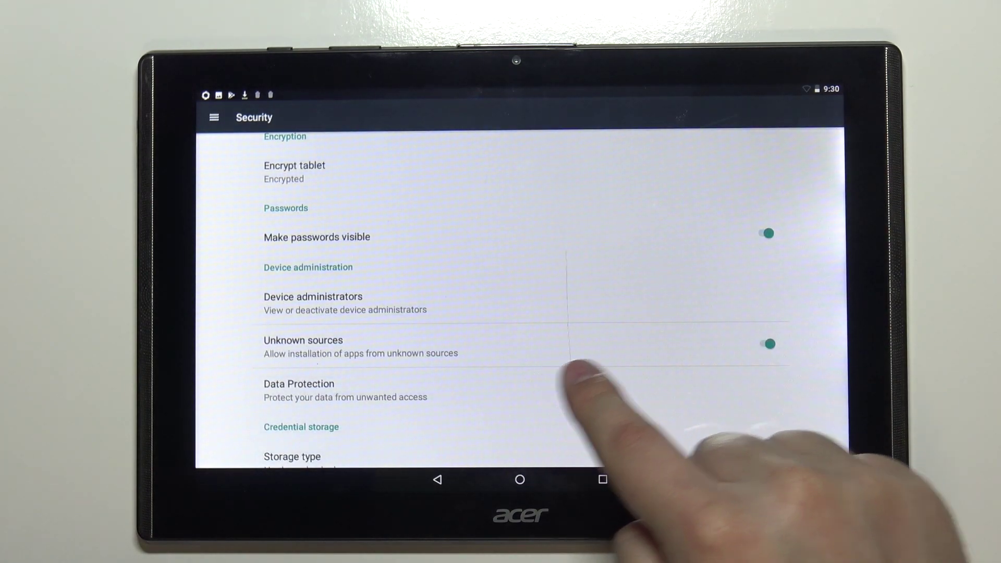